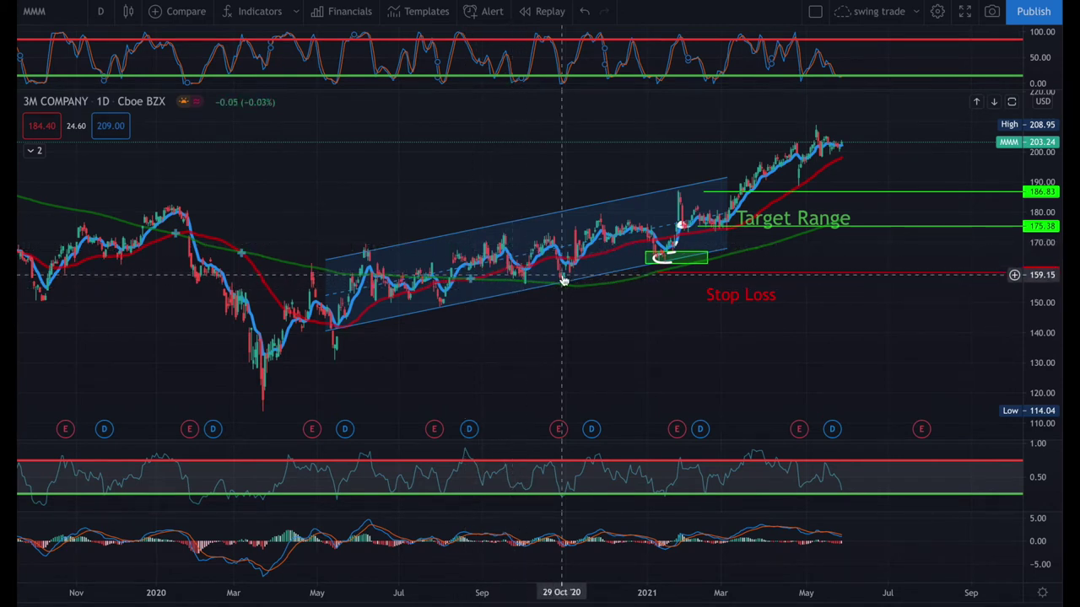
Step: Zoom in slightly on the MMM daily chart and select its green entry box
scroll(555, 181, up, 1)
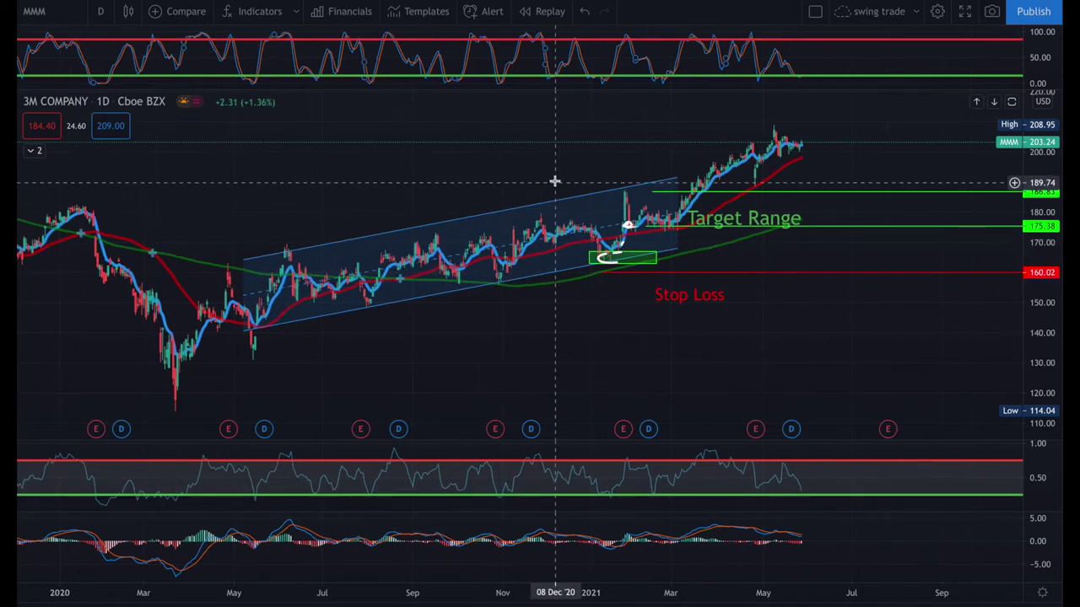
click(592, 250)
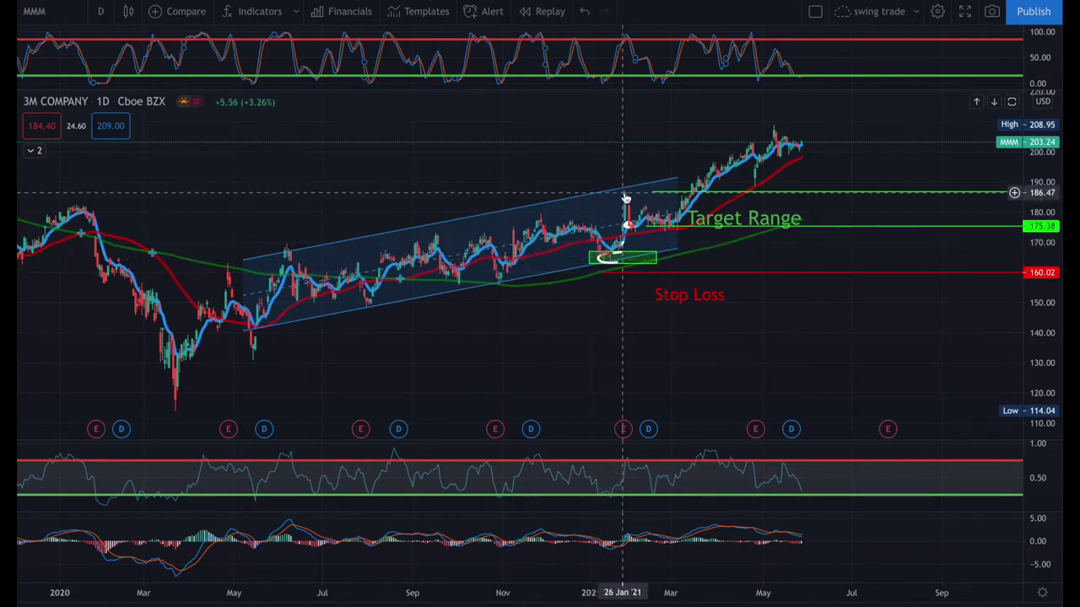
Step: Load WMT on weekly candles and draw an entry box at channel support, about 120.55–128.16
text(WMT)
key(Return)
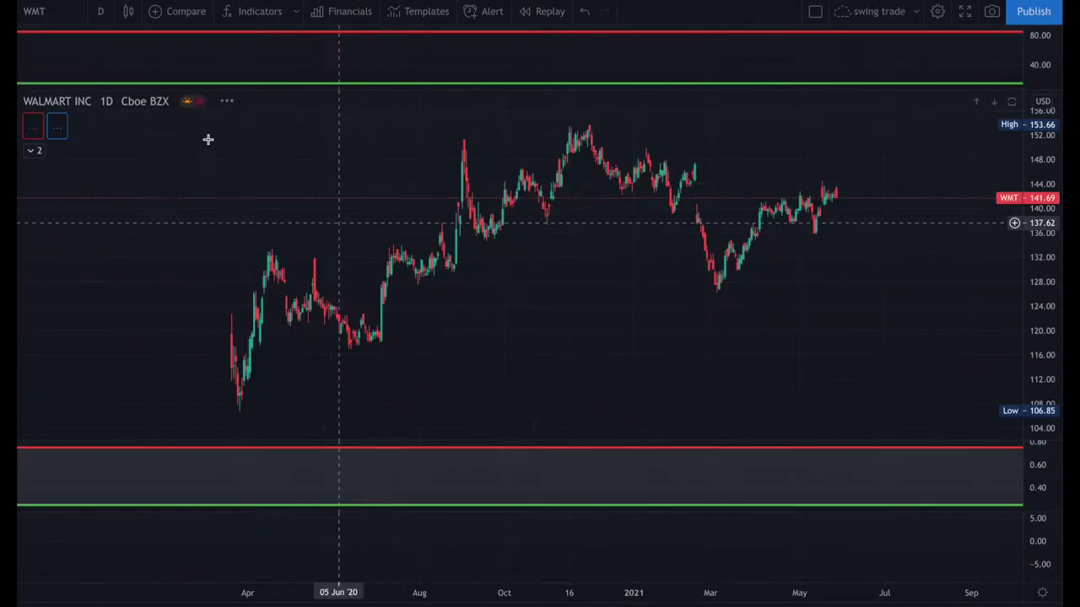
click(103, 13)
click(160, 480)
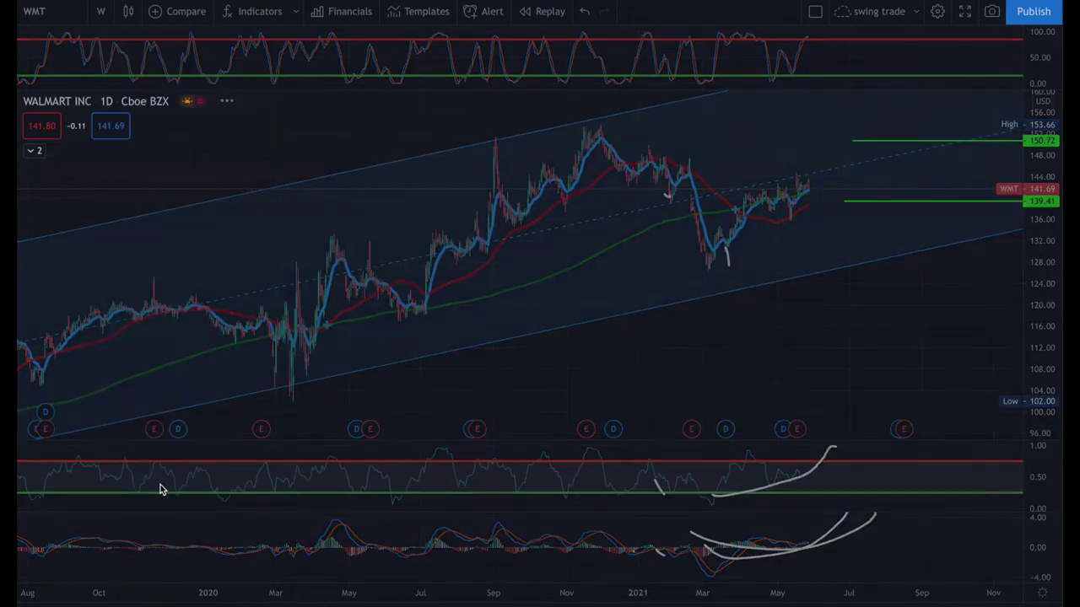
click(684, 206)
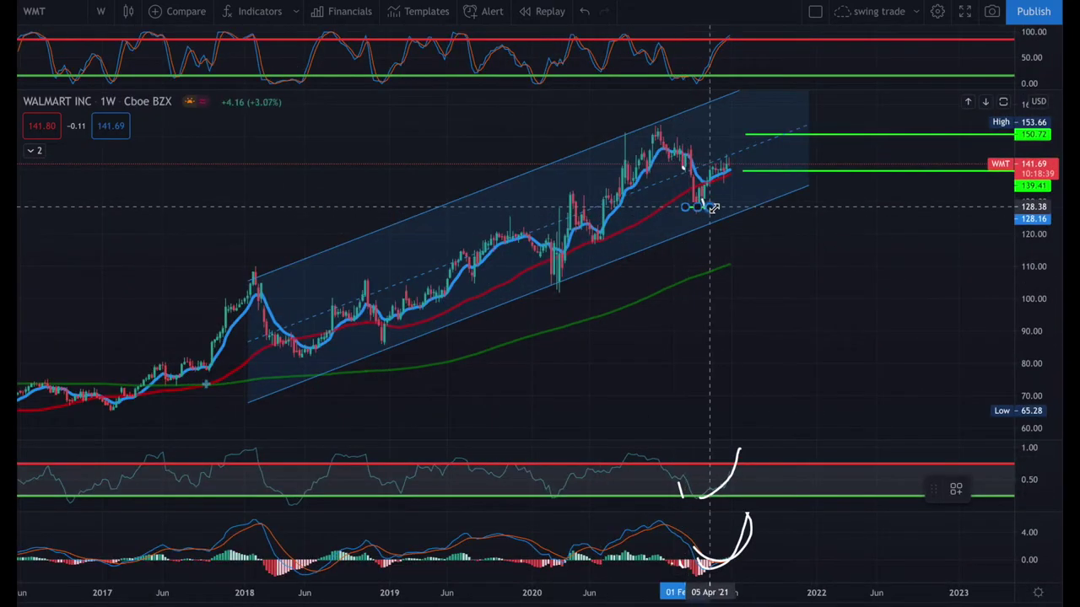
click(754, 232)
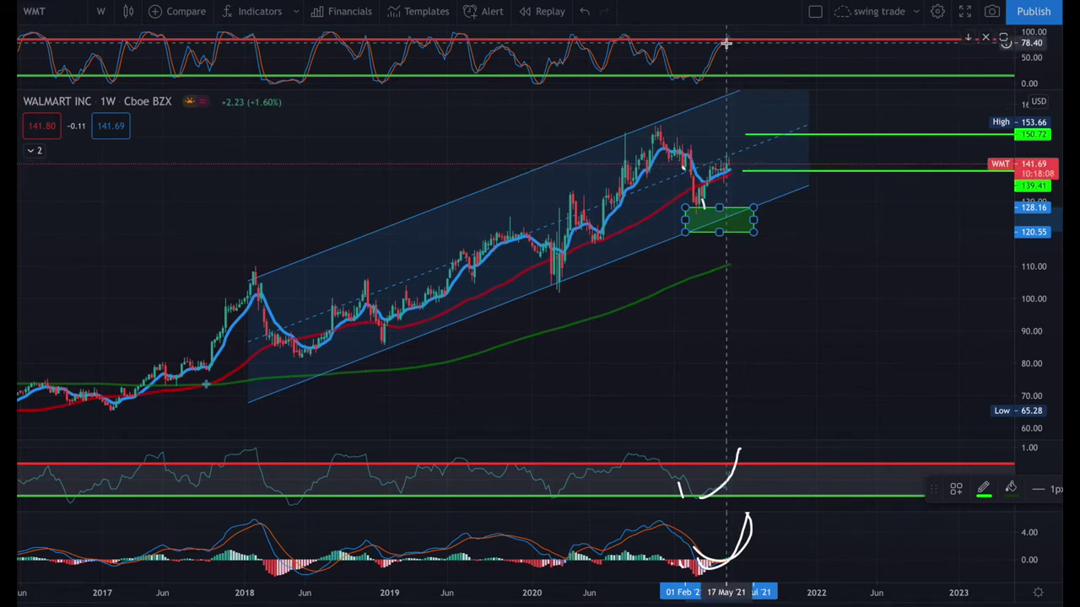
Step: Scroll through the WMT weekly chart, then set the Apple chart to the 1-day interval
scroll(725, 42, down, 1)
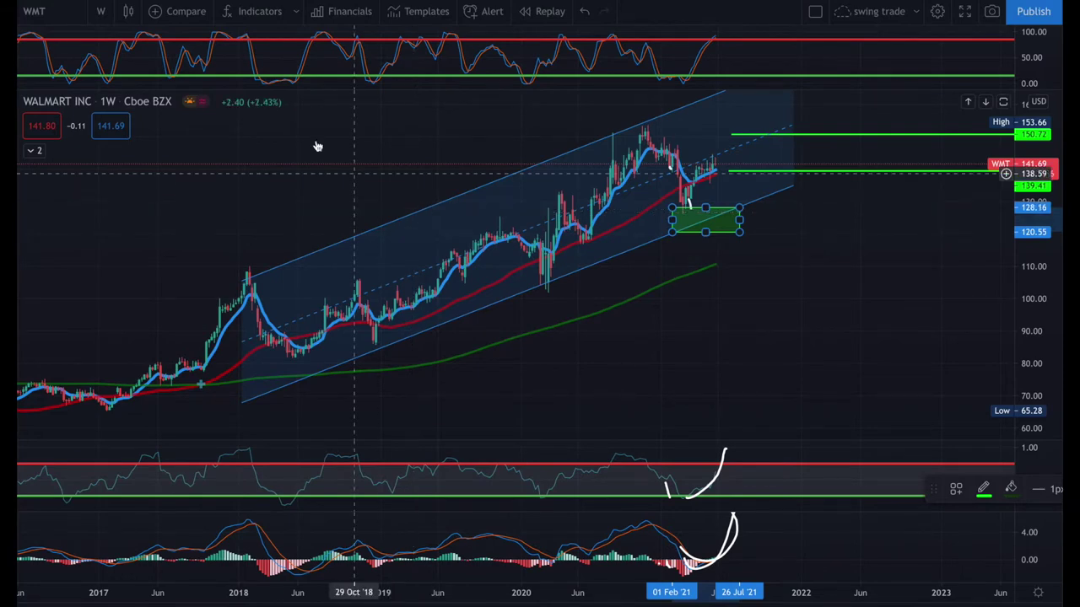
scroll(92, 227, left, 6)
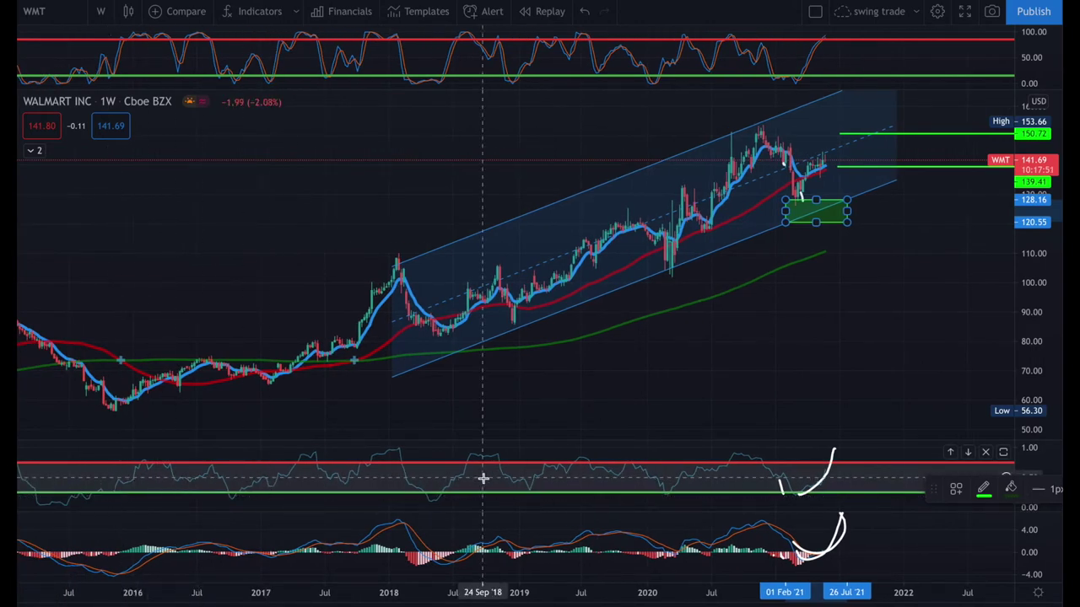
scroll(484, 478, right, 3)
scroll(483, 479, right, 2)
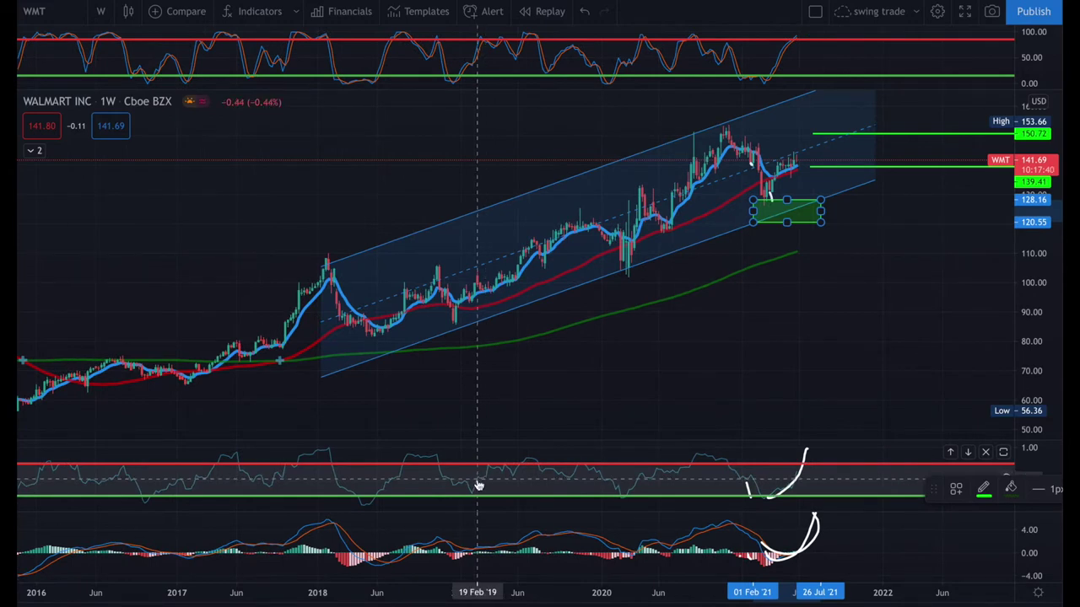
scroll(474, 484, right, 2)
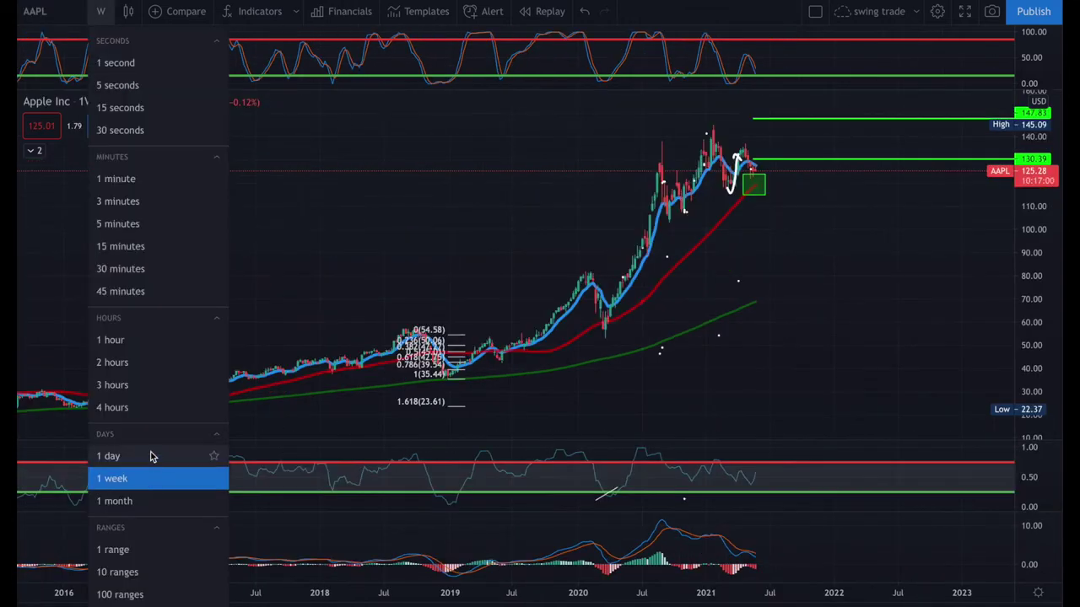
click(151, 452)
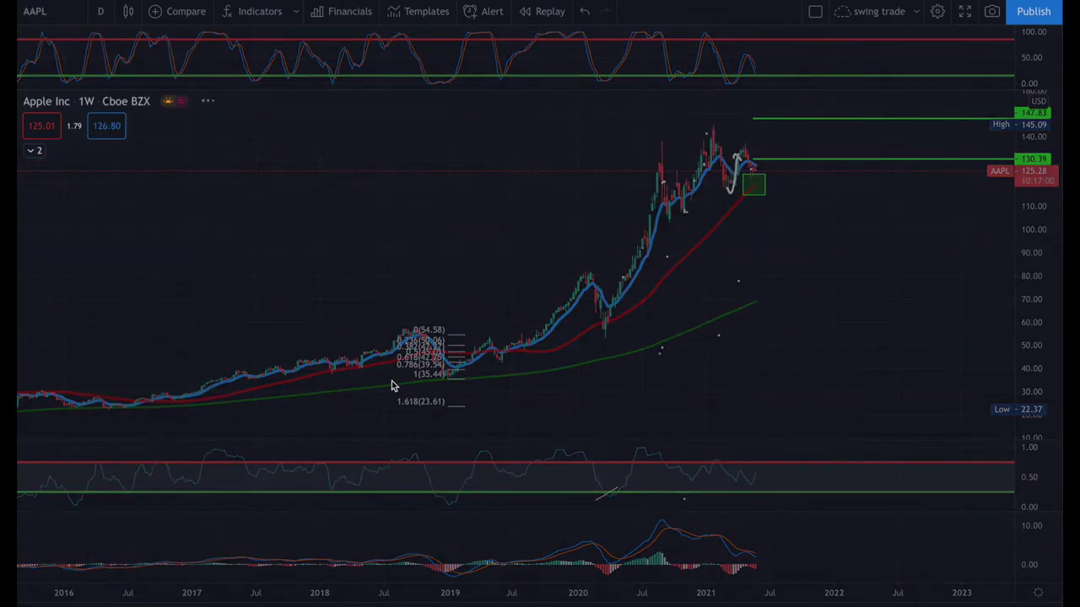
scroll(607, 344, down, 5)
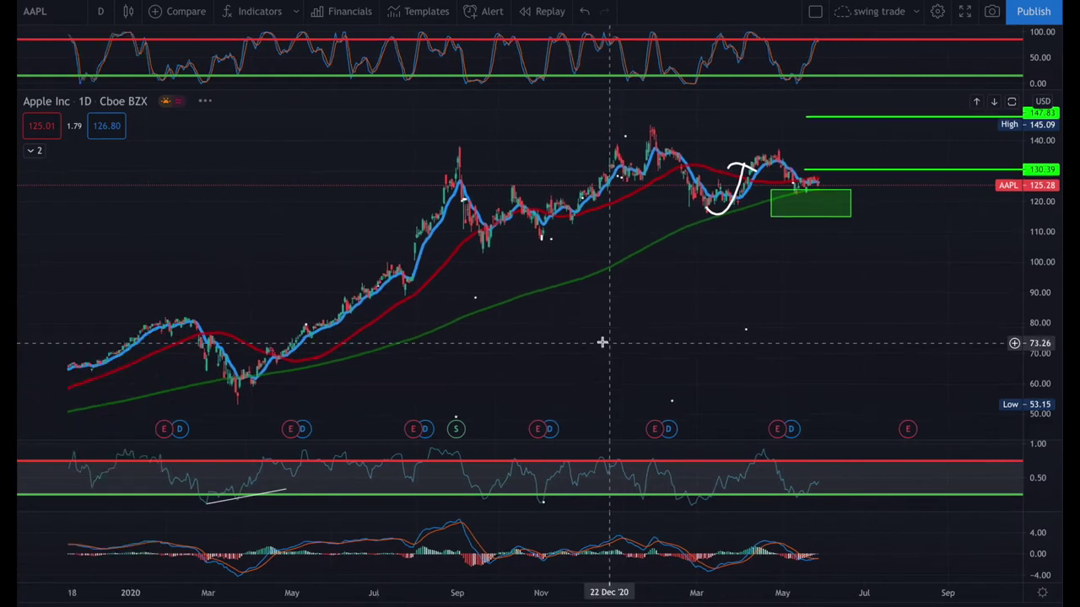
scroll(507, 269, up, 3)
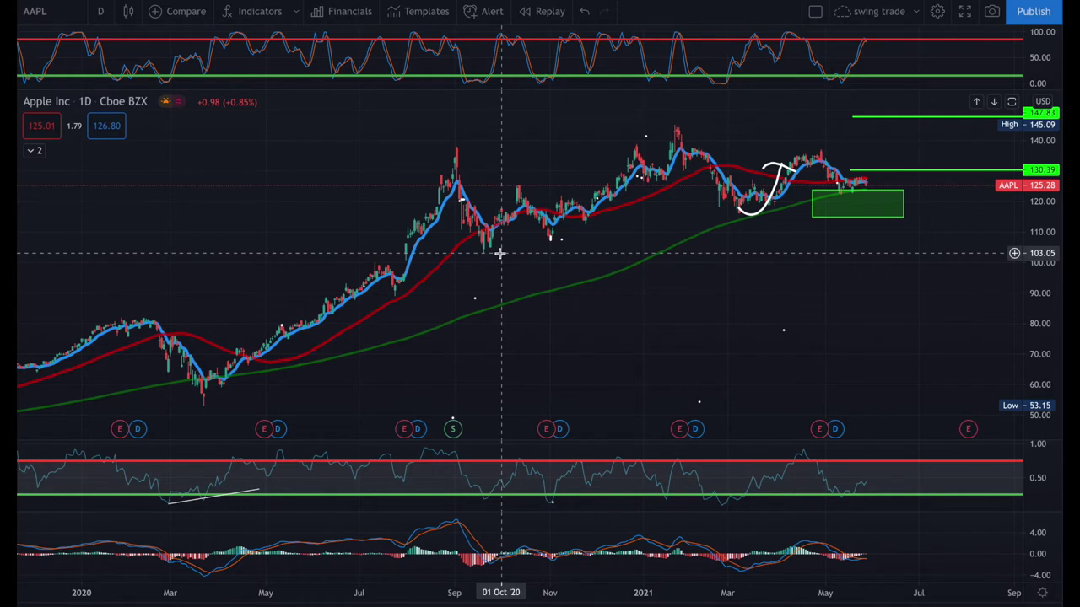
scroll(500, 253, up, 1)
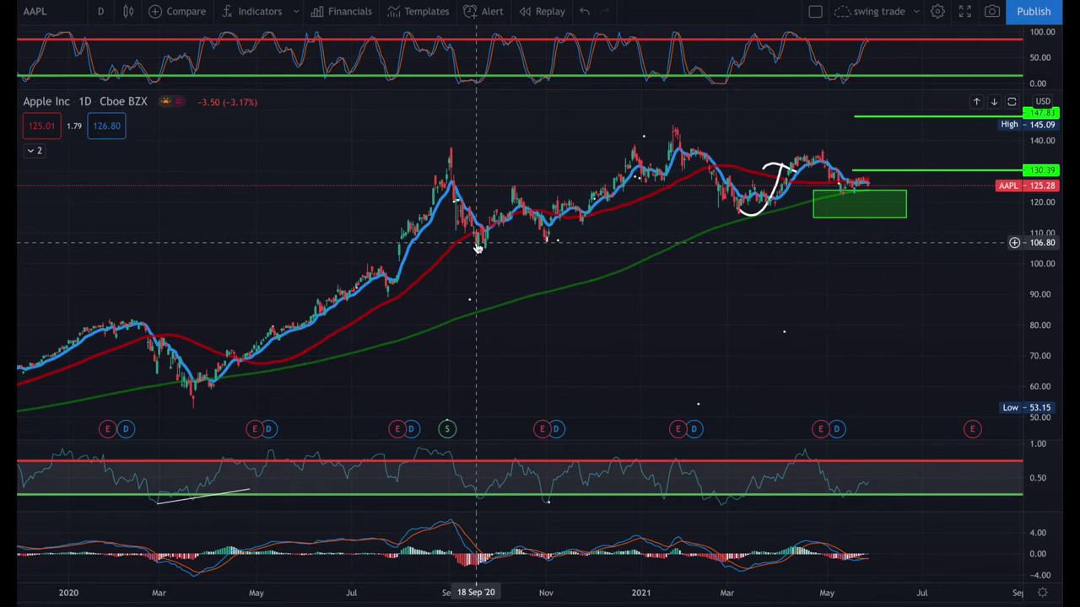
scroll(477, 247, down, 1)
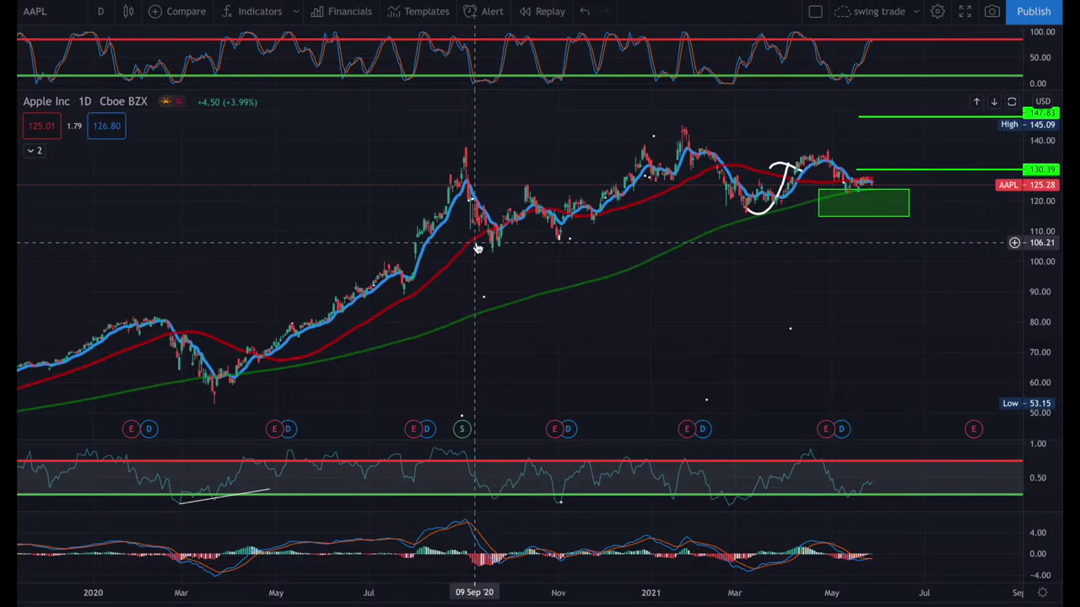
key(1)
key(Return)
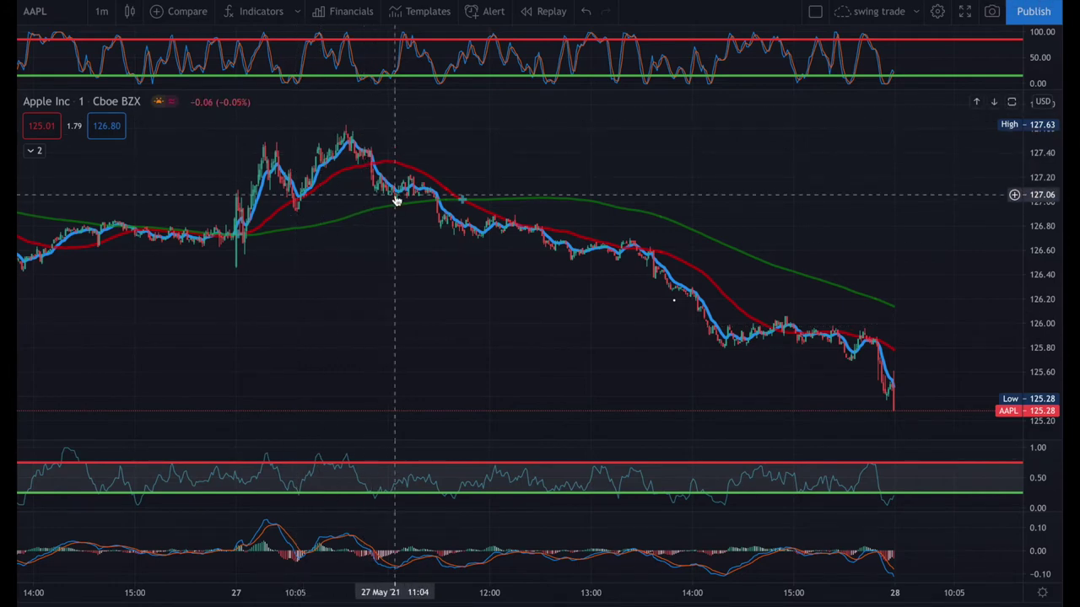
Step: Scroll the Apple daily chart right to bring recent candles into view
scroll(395, 199, right, 5)
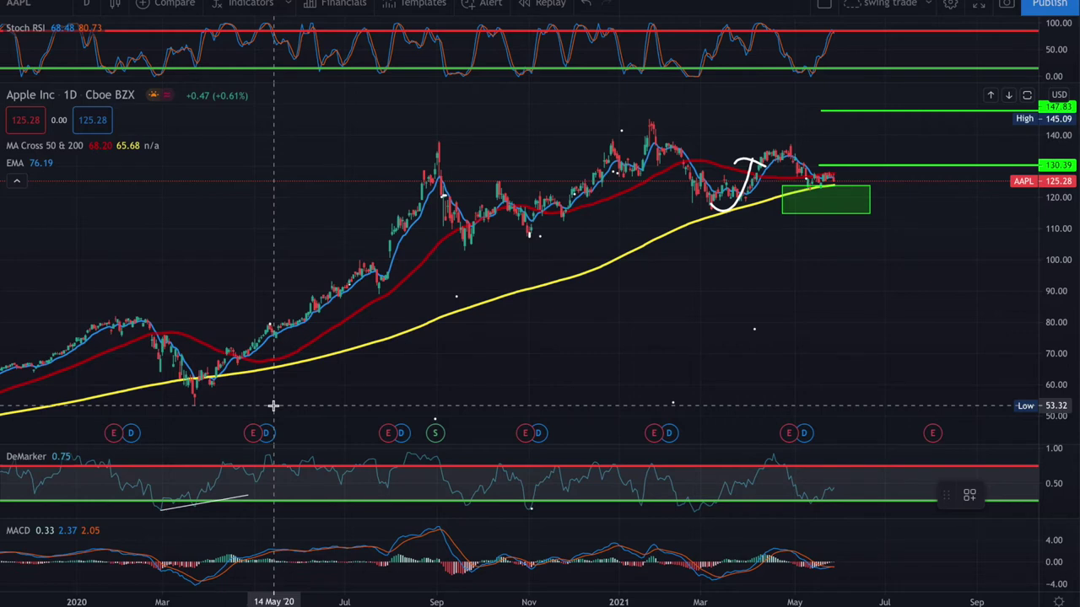
Step: Finish a green entry box around the March 2021 lows on the Apple daily chart
scroll(273, 405, right, 5)
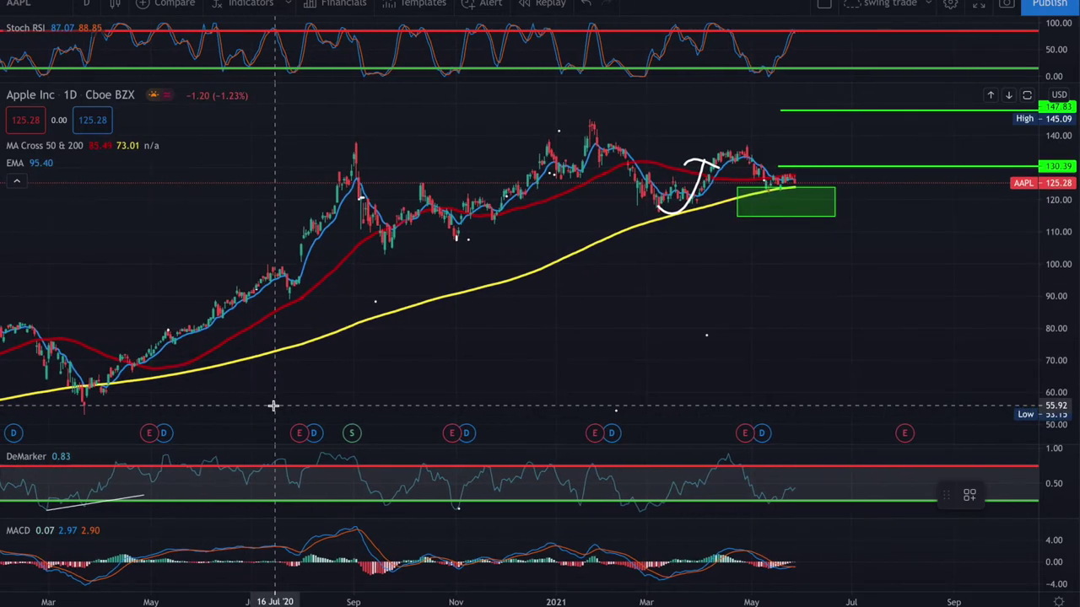
scroll(273, 406, right, 3)
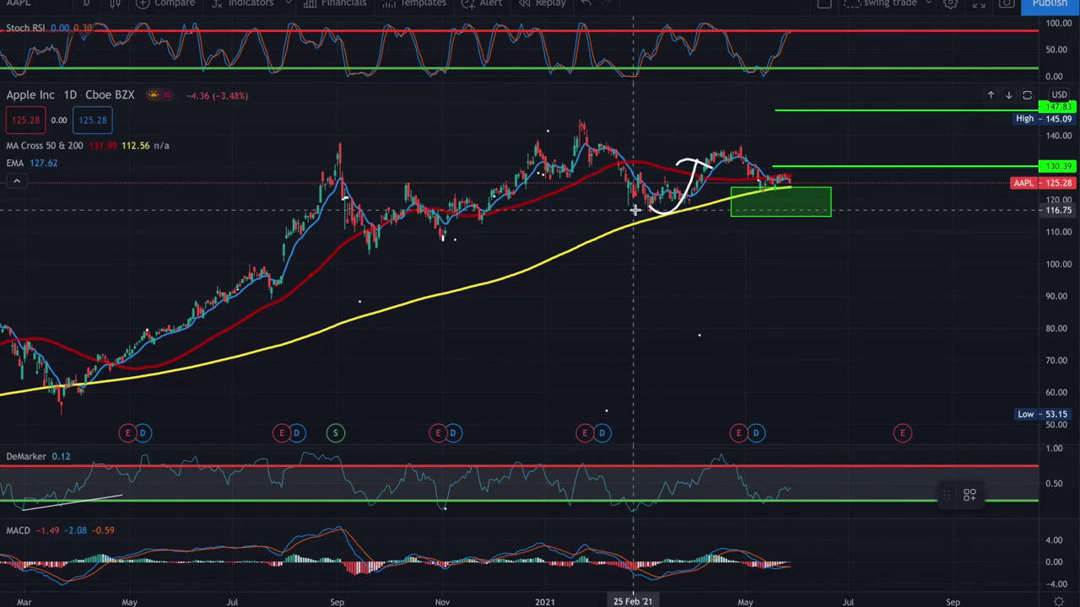
click(700, 233)
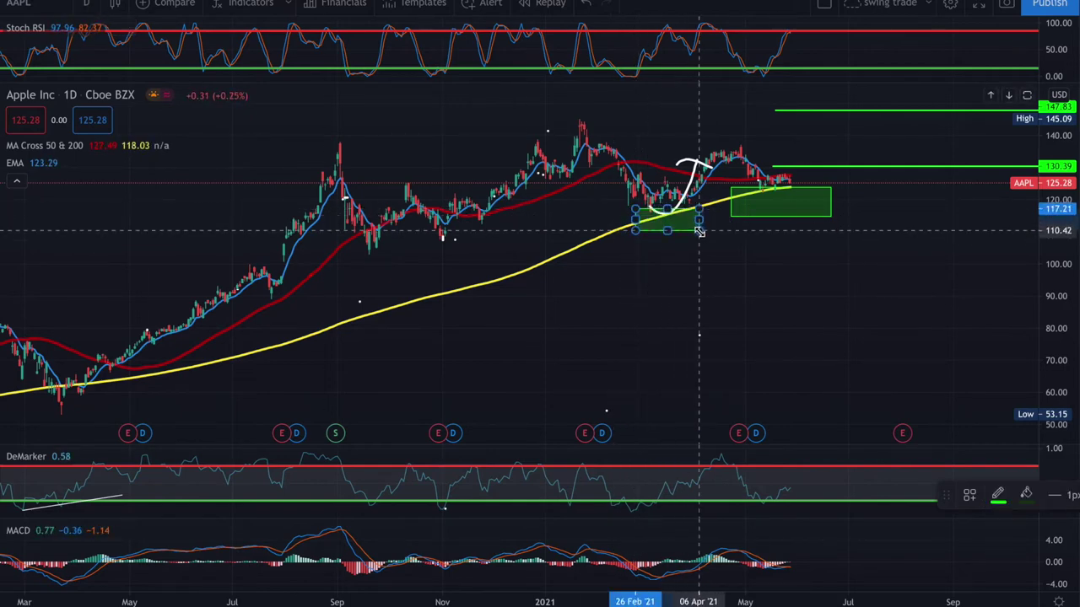
Step: Zoom to review the Apple chart, select the right-hand entry box and open symbol search
scroll(760, 270, down, 3)
scroll(591, 156, down, 2)
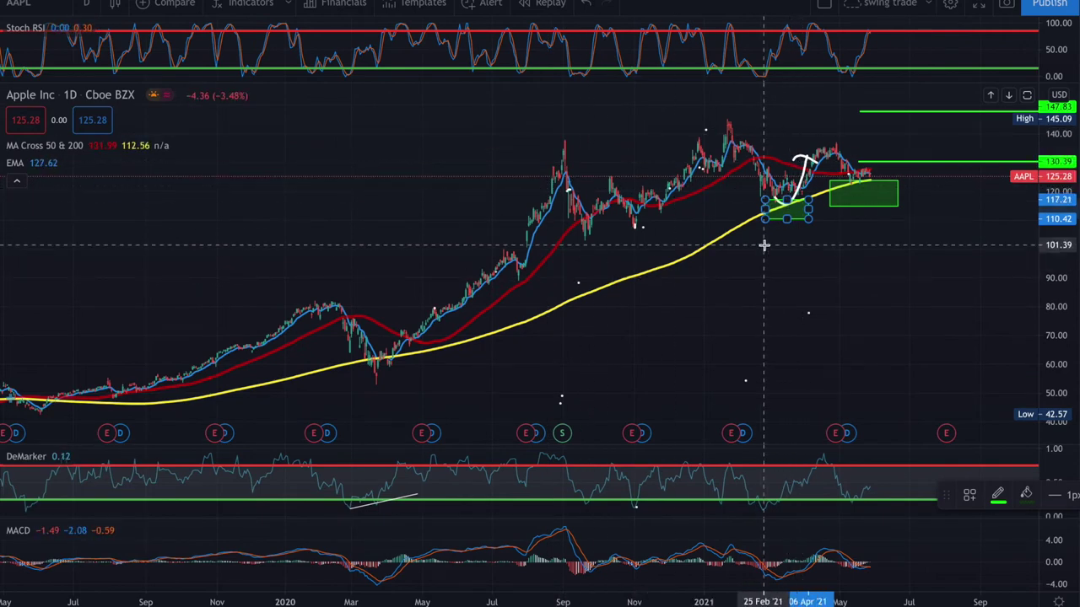
scroll(764, 245, up, 1)
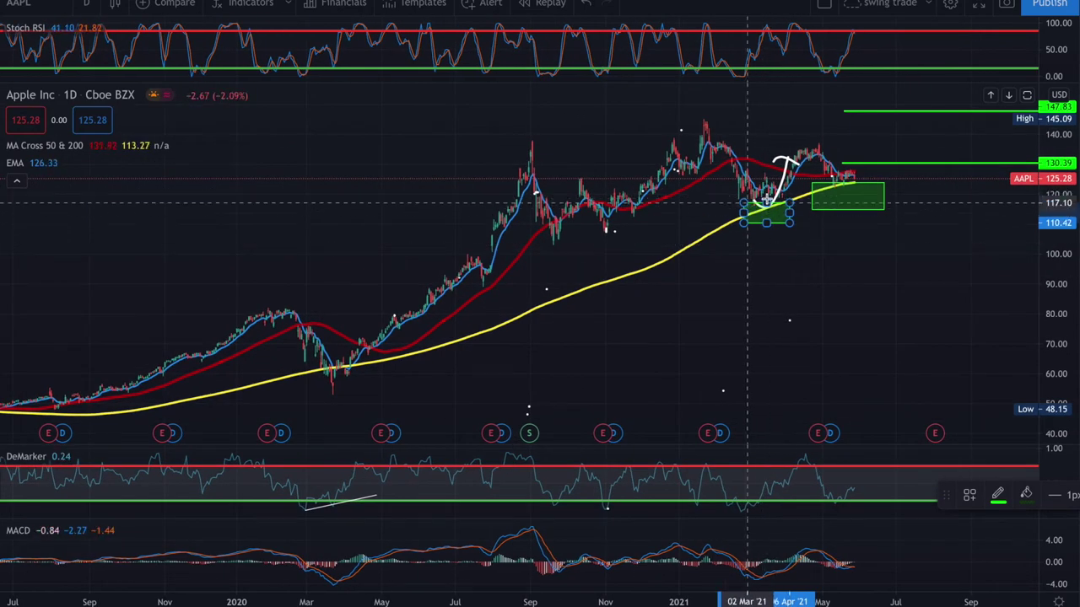
scroll(755, 203, up, 3)
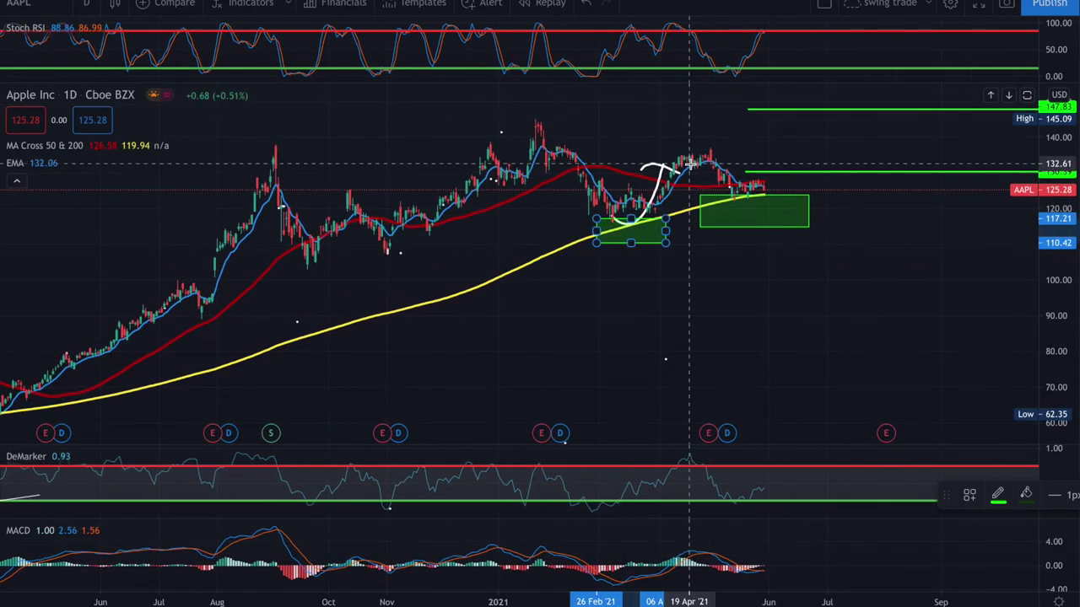
click(751, 200)
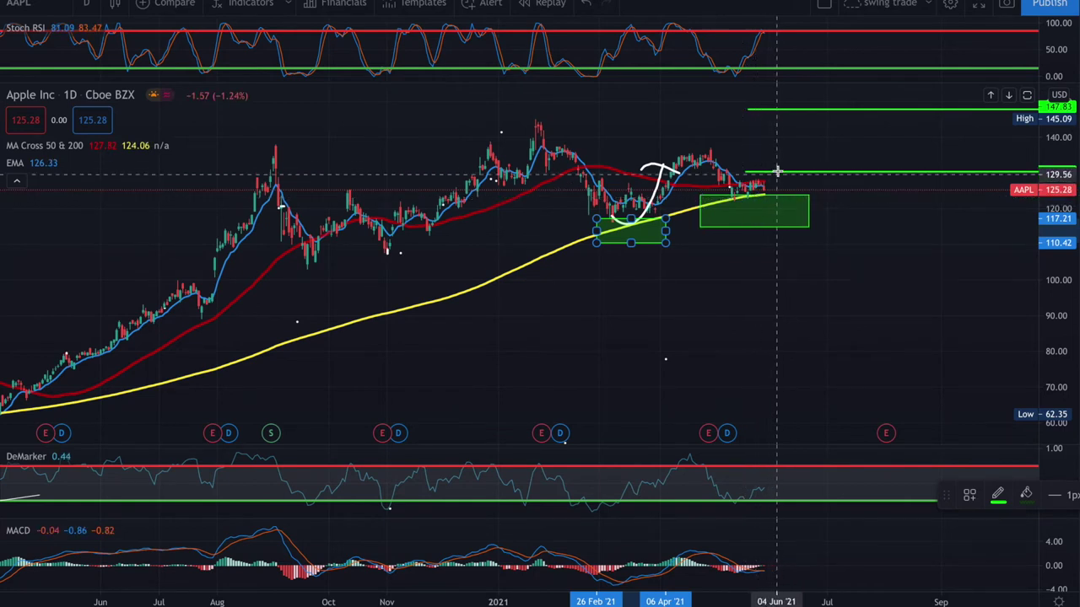
click(46, 9)
Step: Load Tesla Inc (TSLA, NASDAQ) and zoom around its entry boxes, target lines and arrow
text(TSLA)
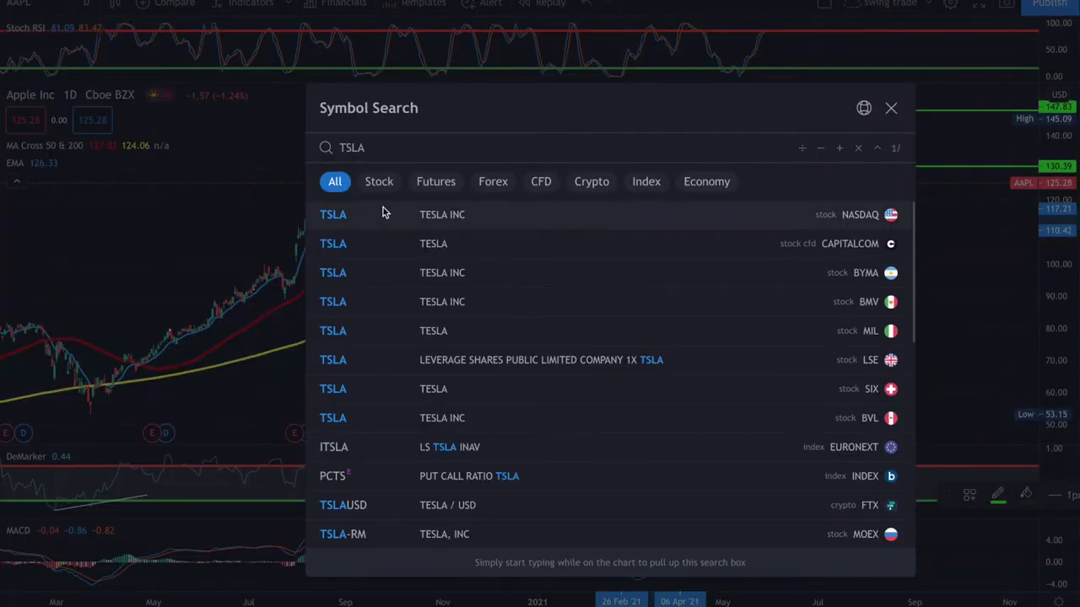
click(381, 212)
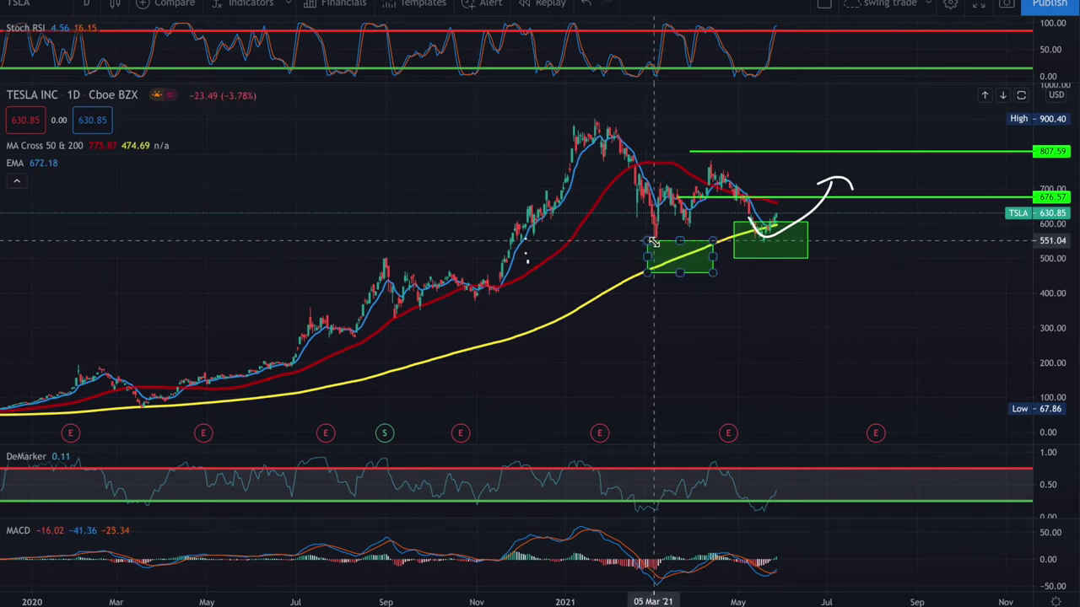
scroll(654, 243, left, 3)
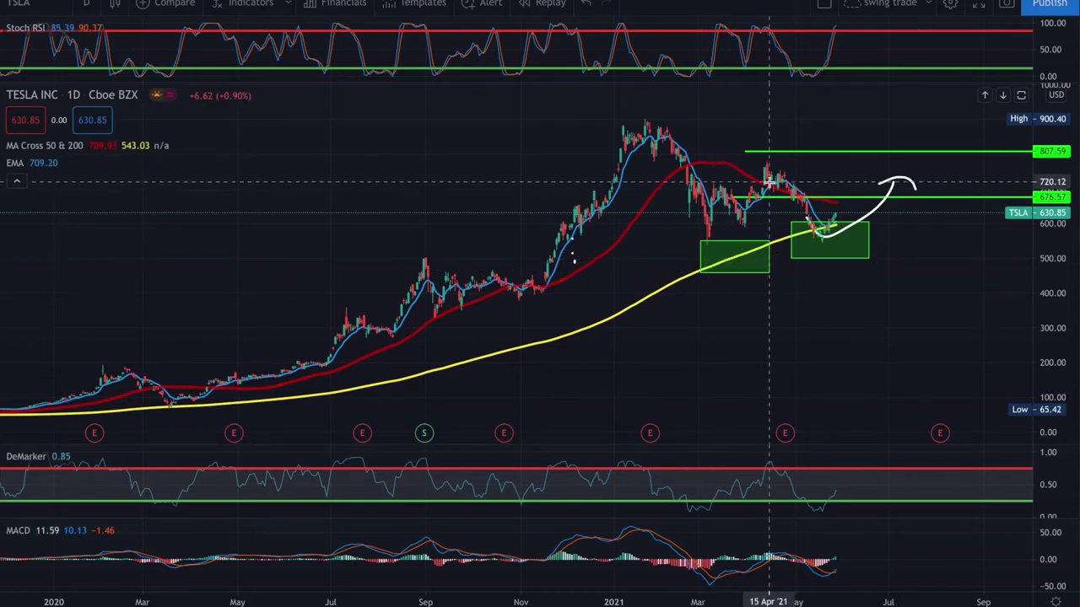
scroll(762, 196, up, 4)
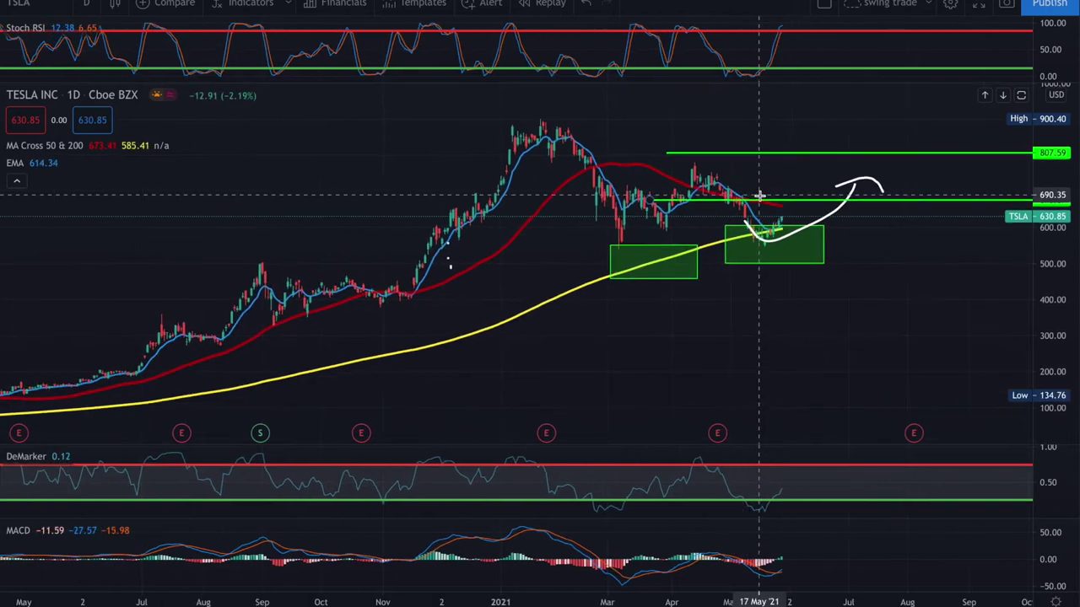
scroll(742, 247, down, 5)
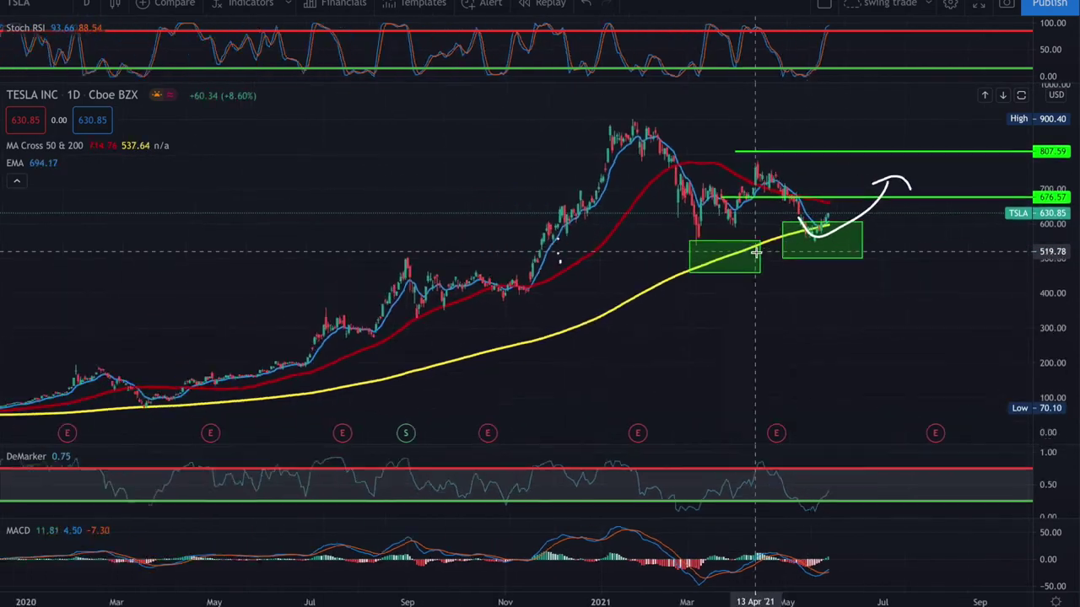
scroll(920, 156, up, 5)
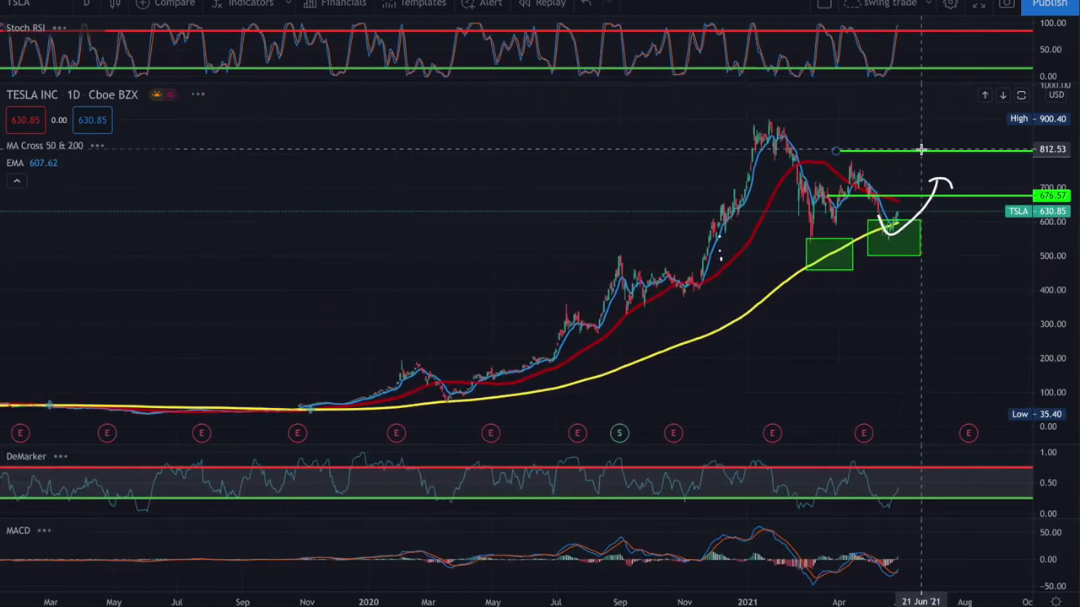
scroll(919, 156, up, 2)
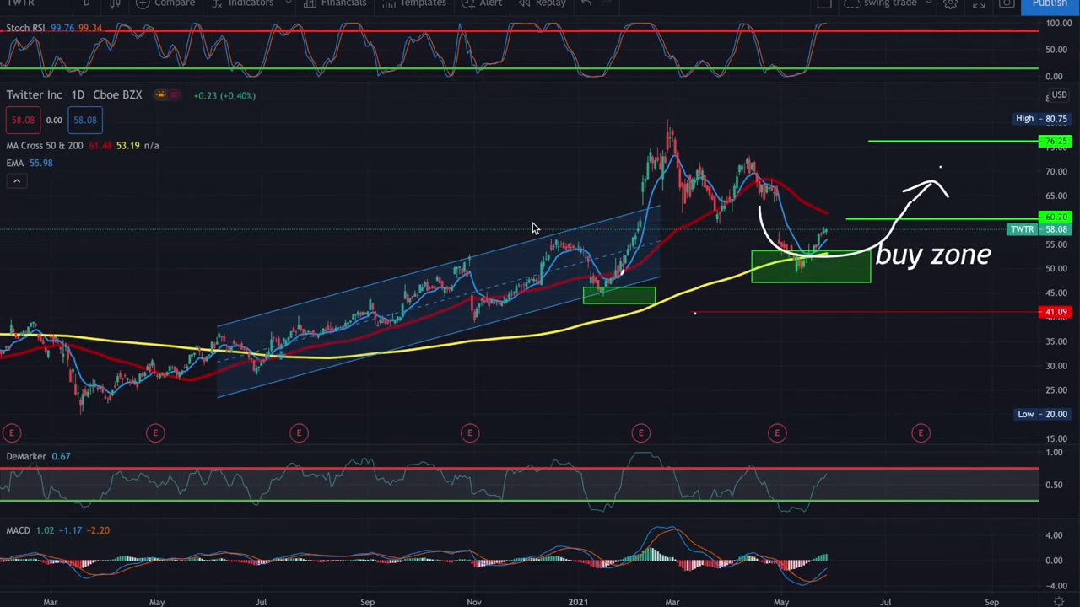
Step: Zoom the Twitter daily chart and select the earlier green entry-zone box
scroll(954, 302, down, 3)
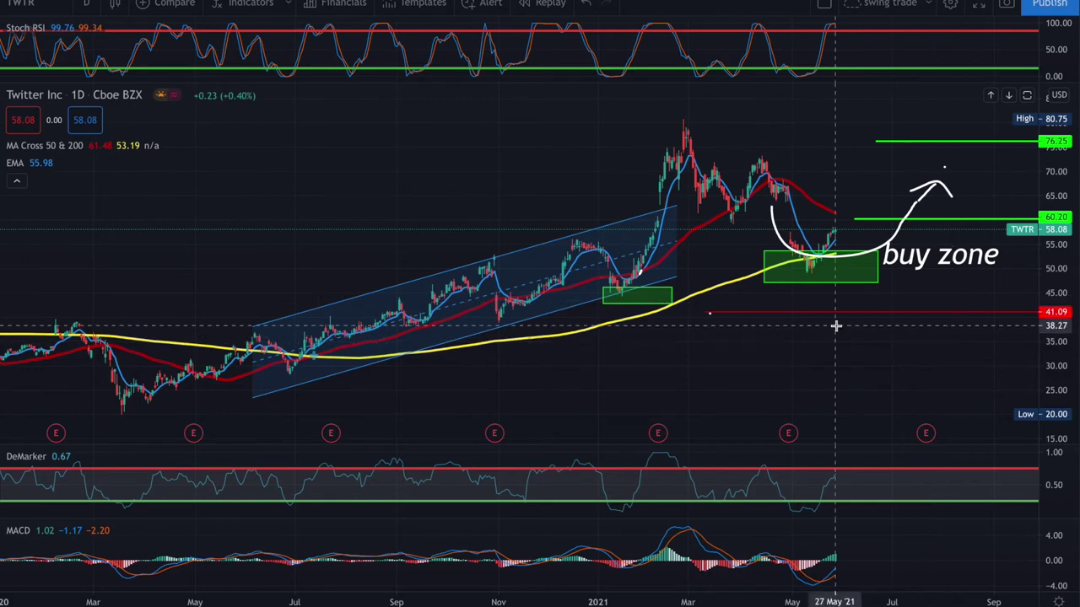
scroll(650, 311, up, 2)
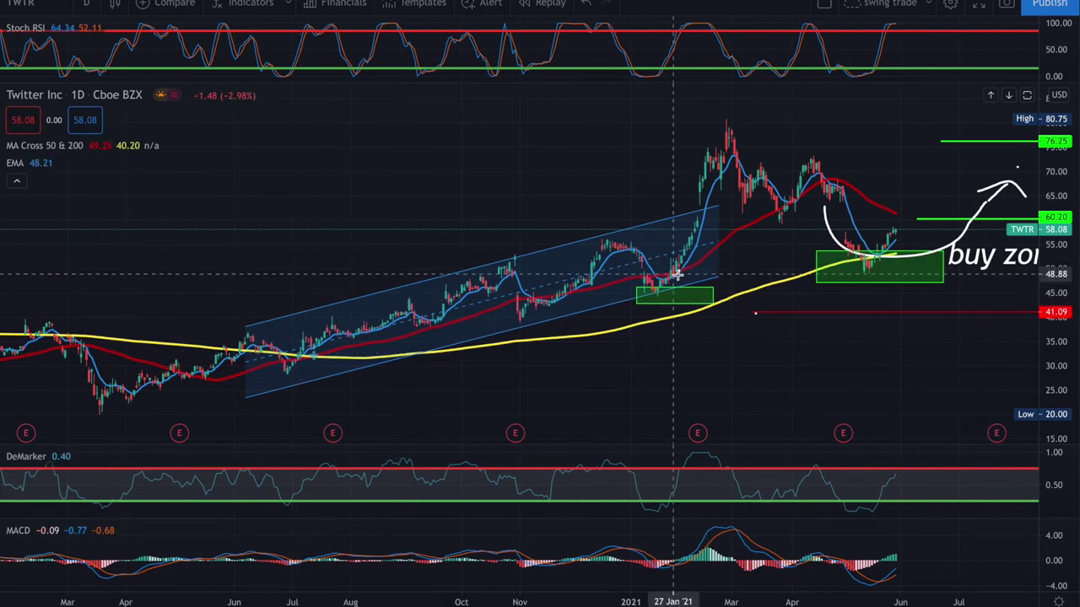
click(677, 292)
scroll(675, 295, up, 2)
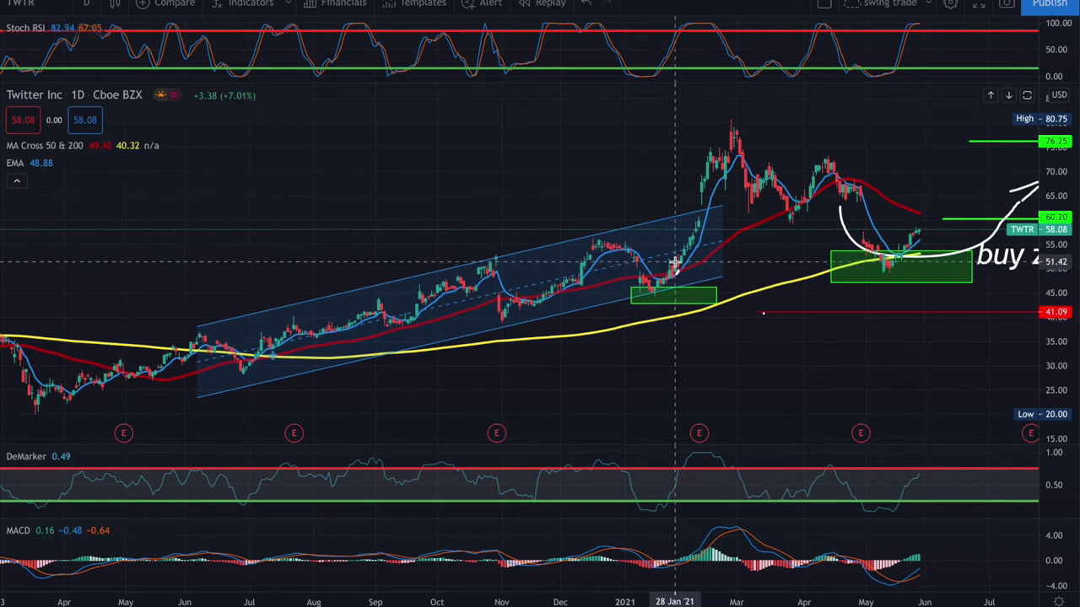
scroll(674, 266, up, 1)
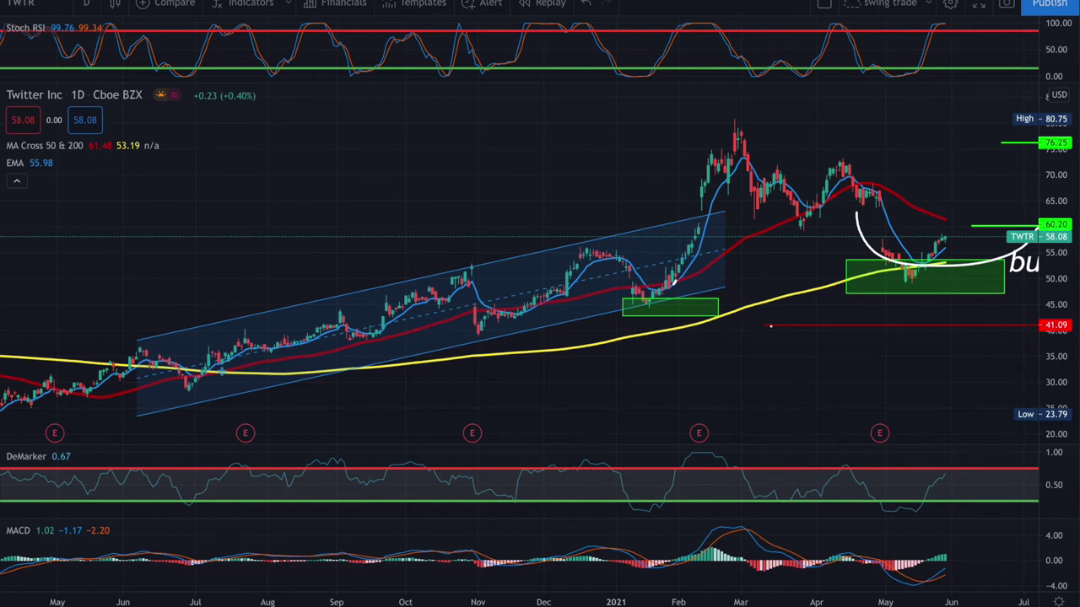
Step: Measure the rally from the January 2021 low, then zoom to review the buy zone
shift+click(652, 299)
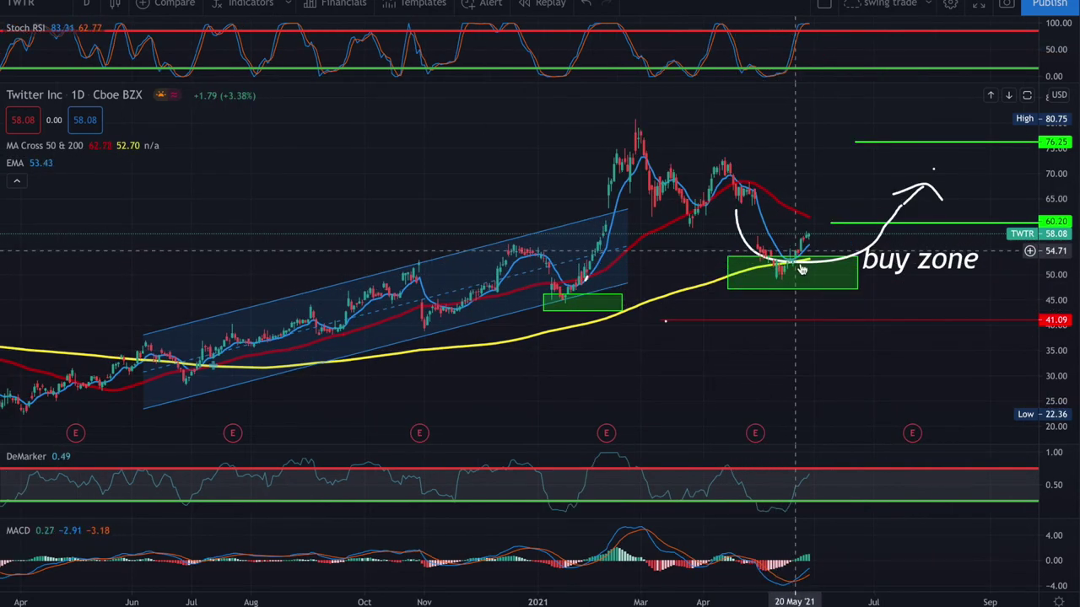
scroll(787, 269, down, 3)
scroll(787, 269, down, 2)
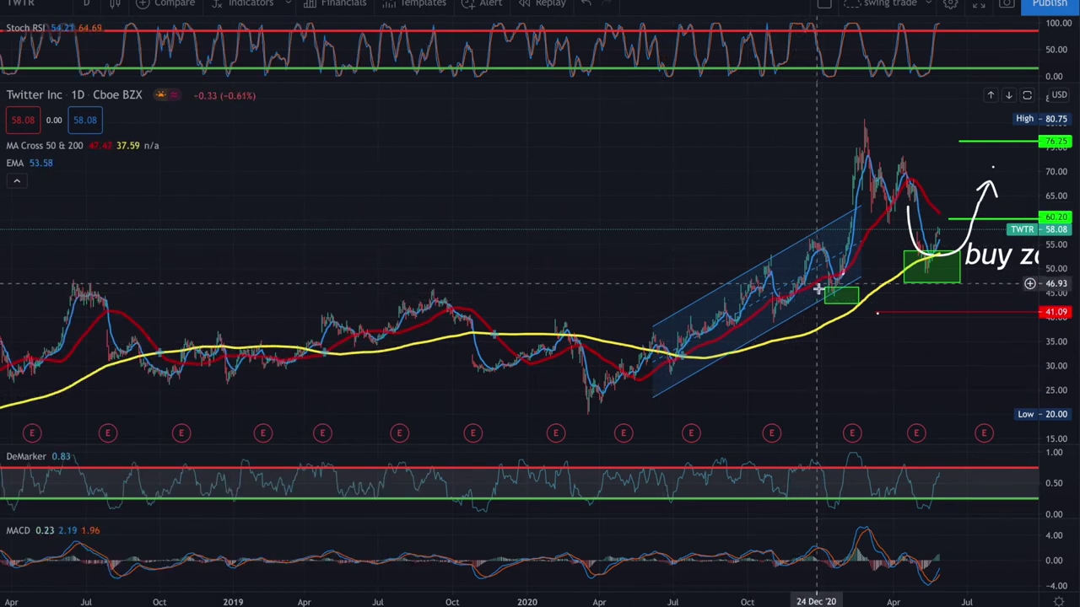
scroll(894, 244, right, 3)
scroll(587, 269, up, 3)
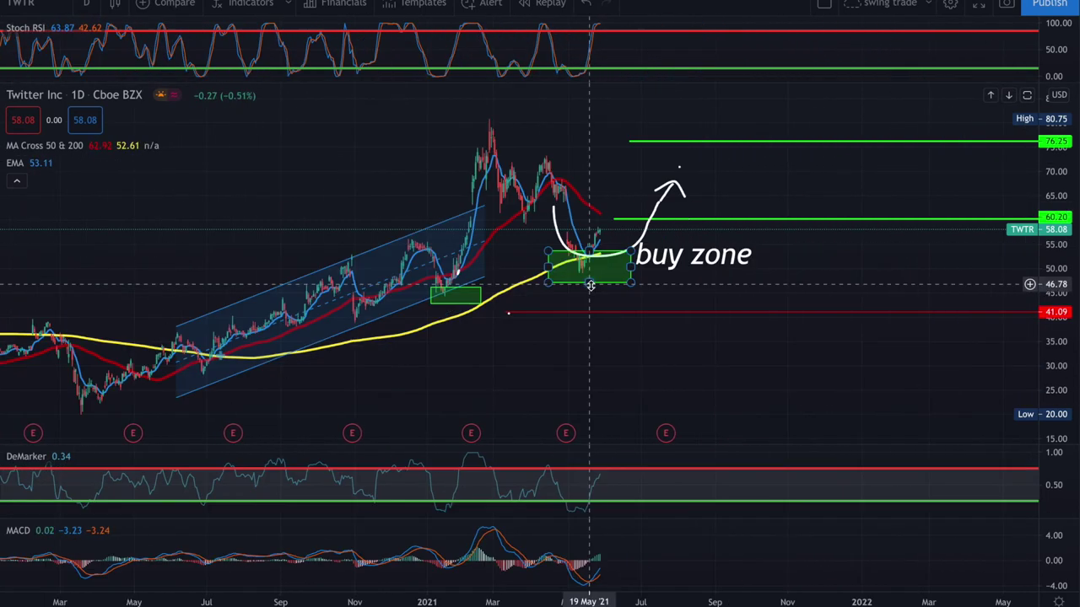
scroll(586, 268, up, 2)
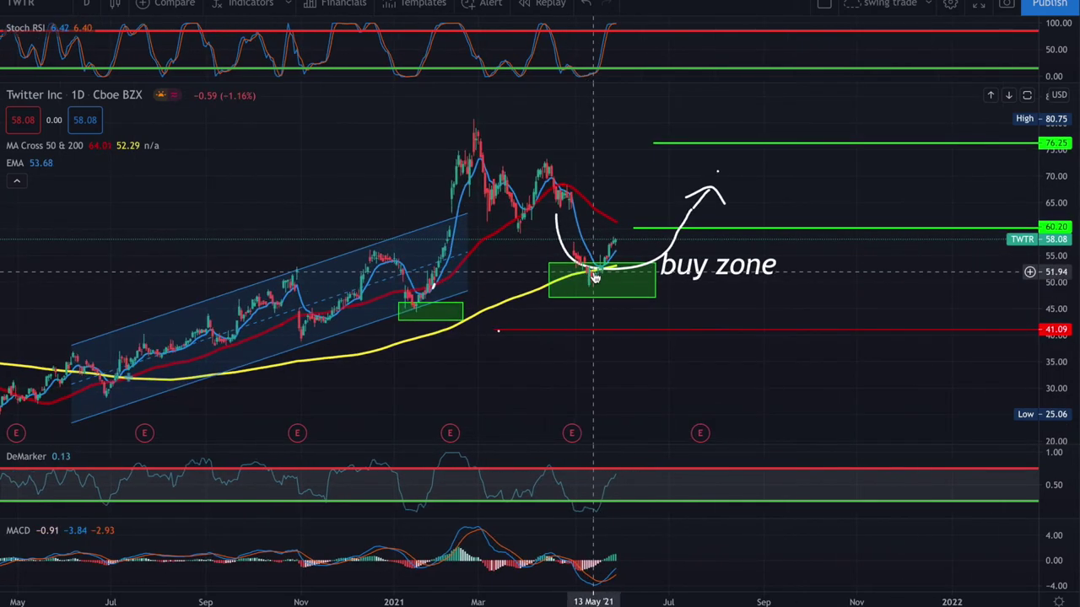
shift+click(625, 272)
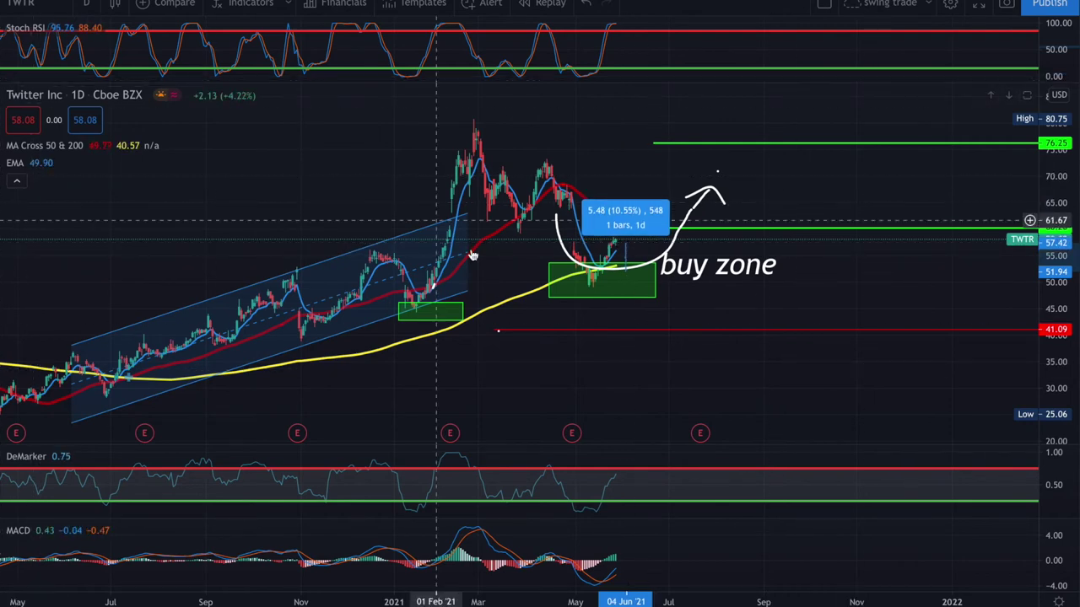
click(573, 315)
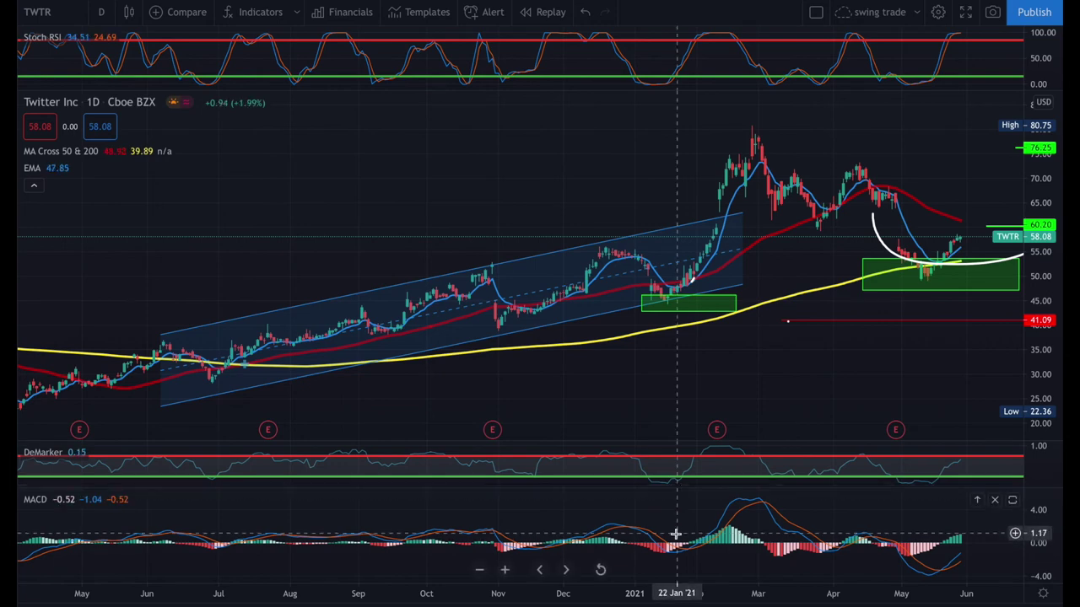
drag(675, 550, 600, 549)
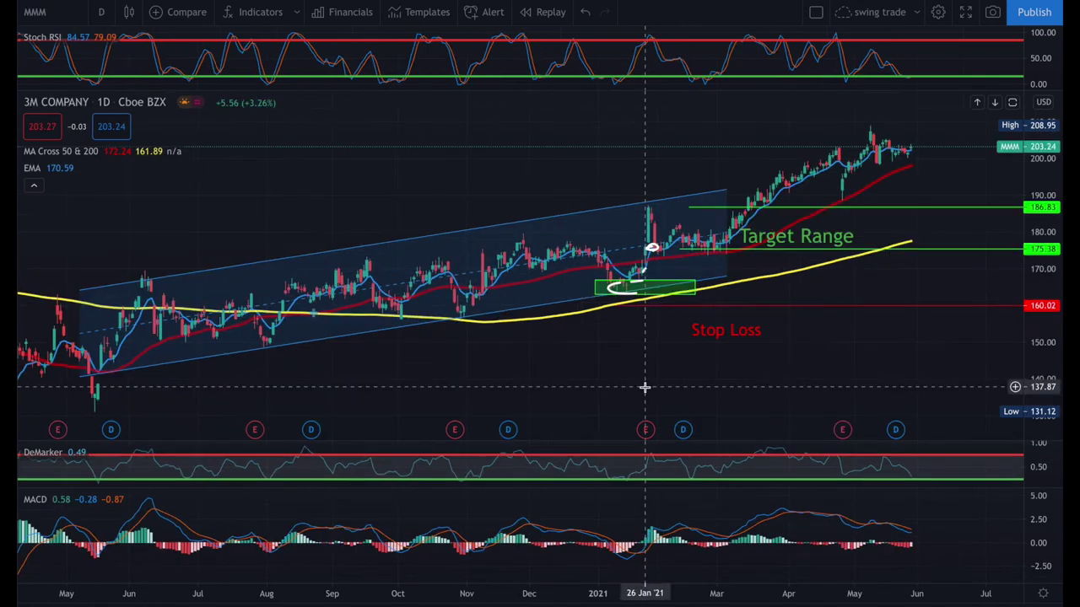
Step: Zoom the 3M daily chart in and out to inspect the entry box above the 160.02 Stop Loss
scroll(644, 387, up, 3)
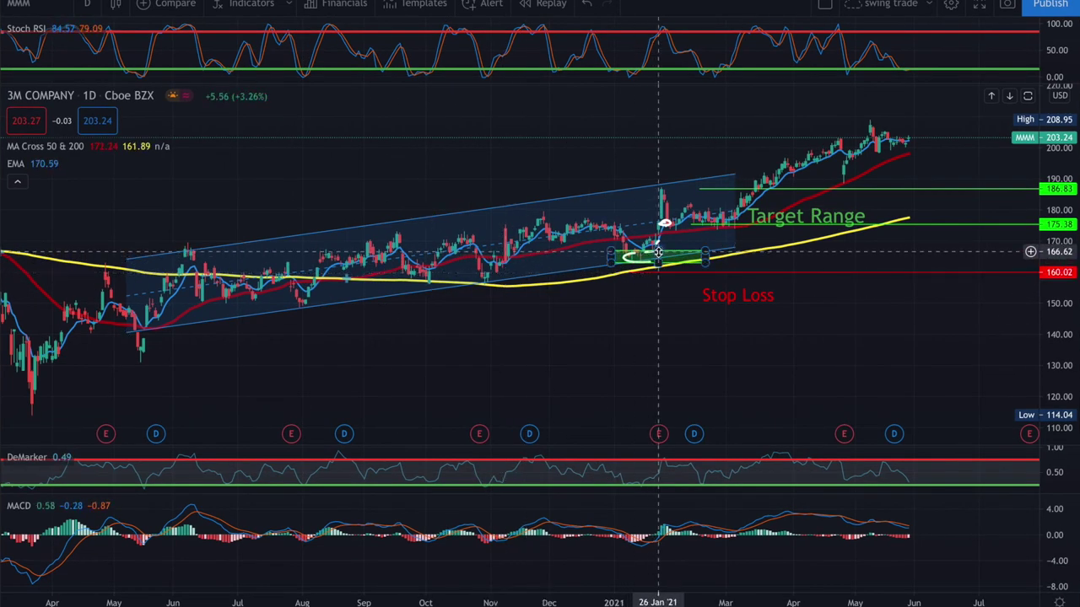
scroll(658, 252, up, 1)
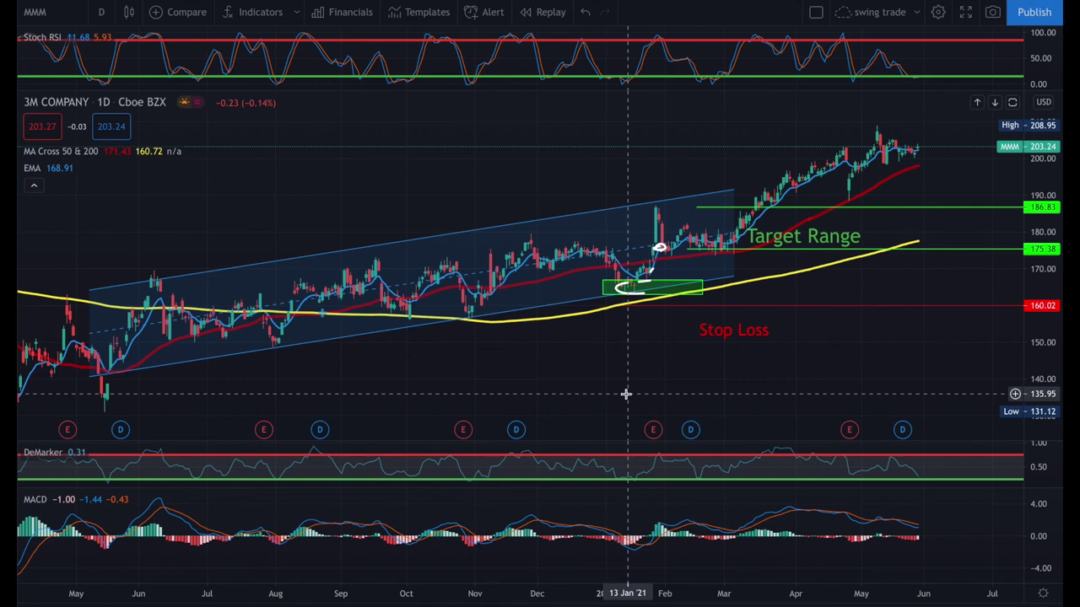
scroll(626, 394, down, 2)
scroll(626, 394, up, 2)
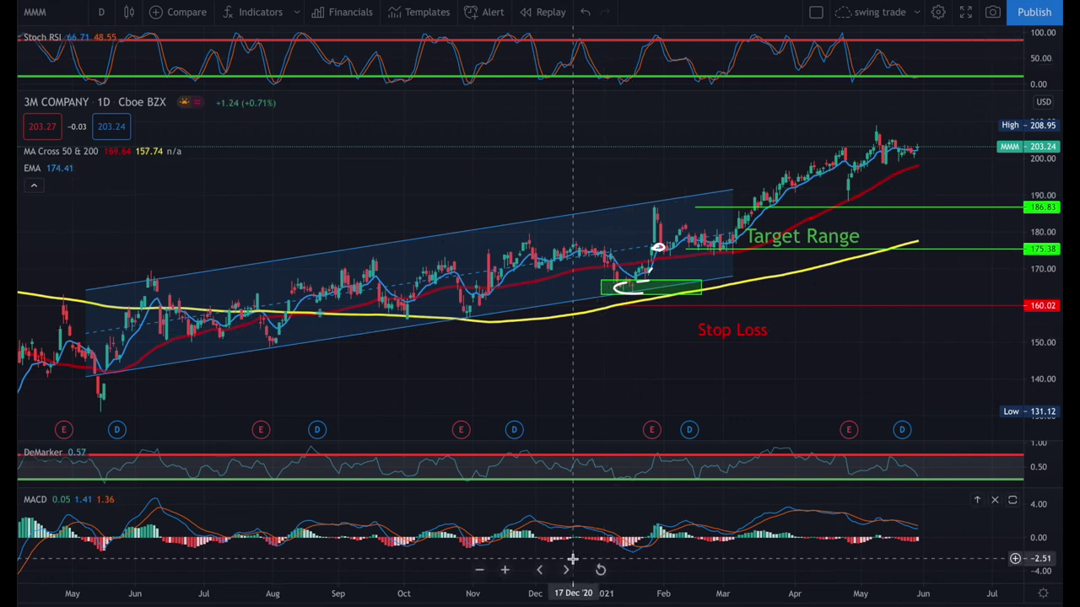
scroll(572, 559, down, 5)
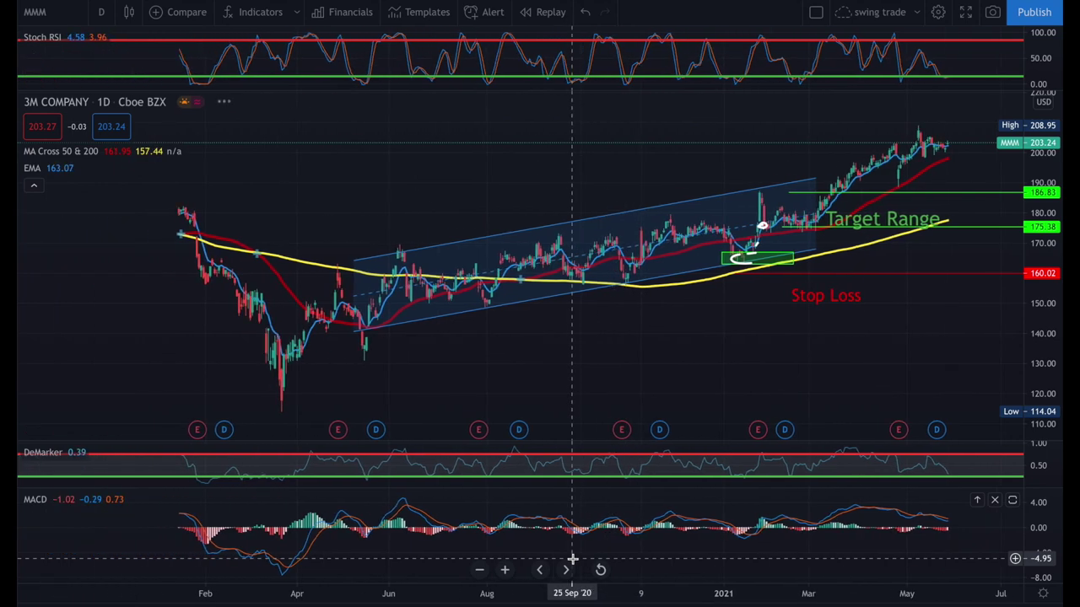